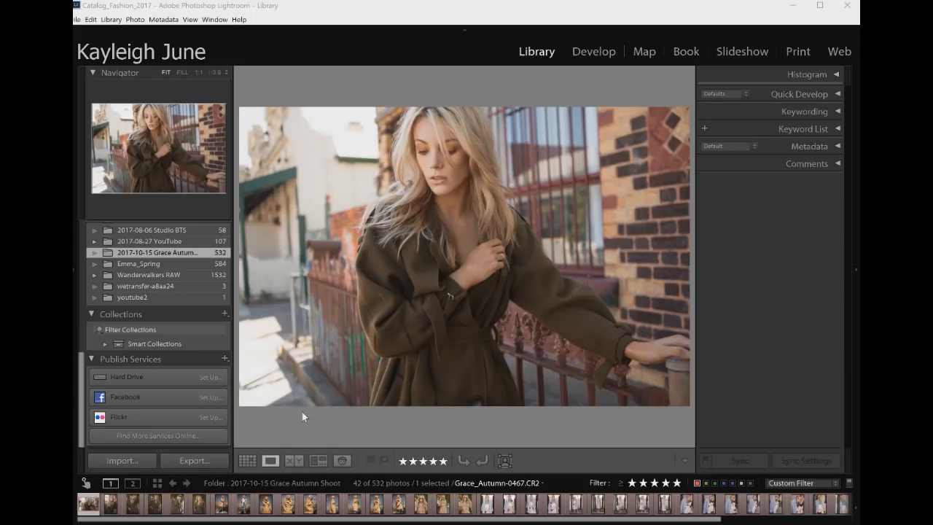
# Step through the photos of the 2017-10-15 Grace Autumn Shoot folder one by one to review them
pyautogui.press('Right')
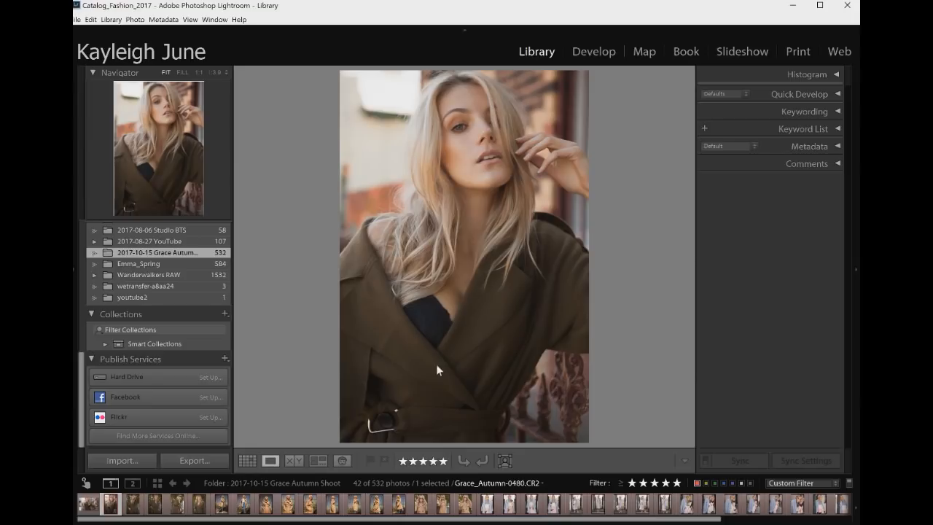
pyautogui.press('Right')
pyautogui.press('Right')
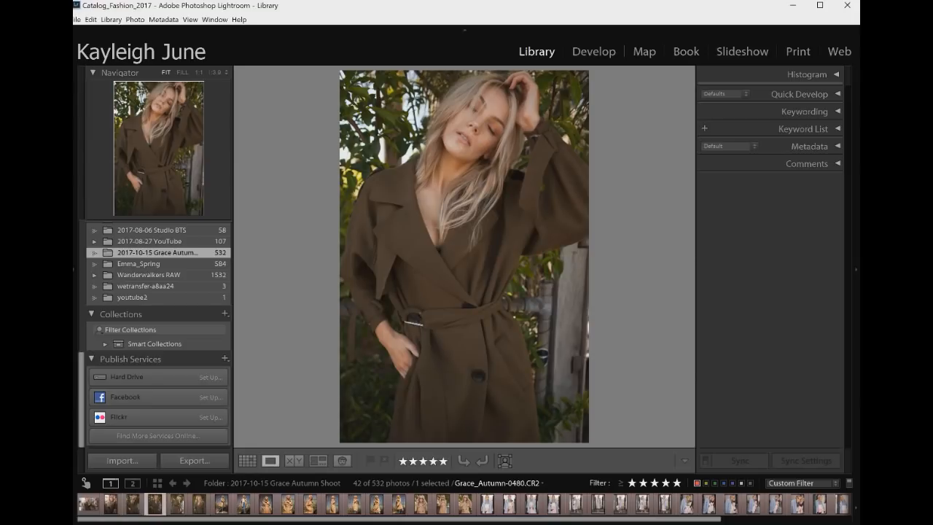
pyautogui.press('Right')
pyautogui.press('Right')
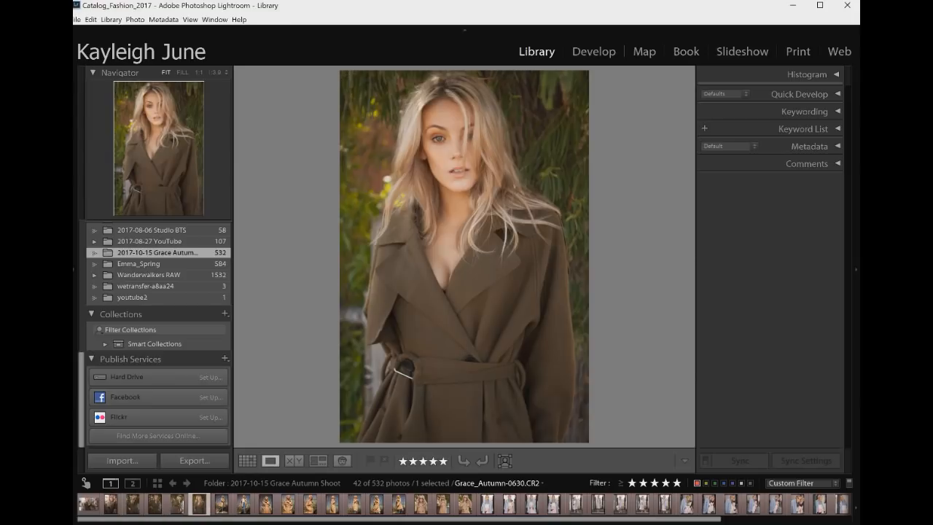
pyautogui.press('Right')
pyautogui.press('Right')
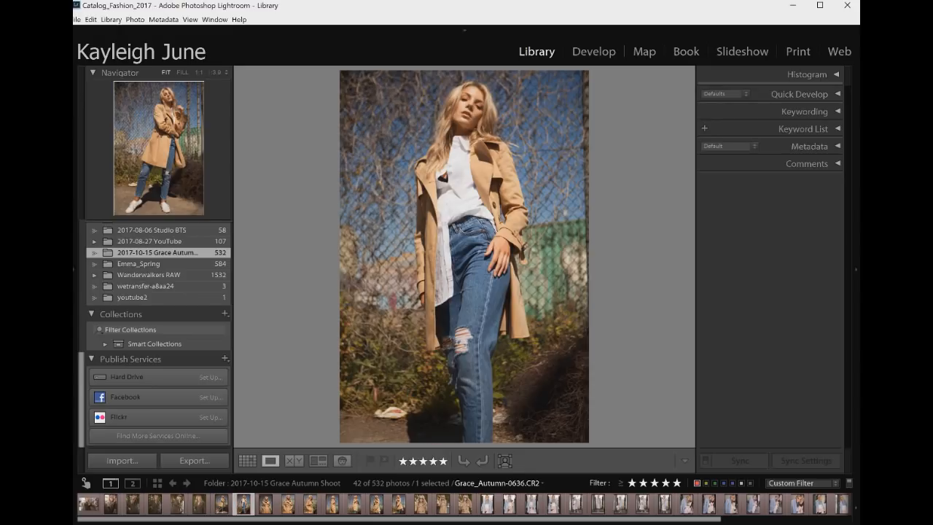
pyautogui.press('Right')
pyautogui.press('Right')
pyautogui.press('Right')
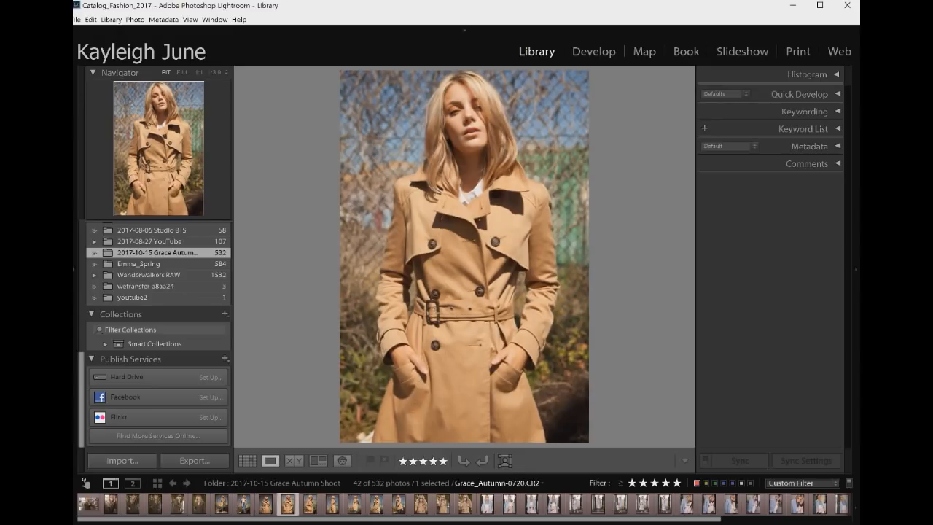
pyautogui.press('Right')
pyautogui.press('Right')
pyautogui.press('Right')
pyautogui.press('Right')
pyautogui.press('Right')
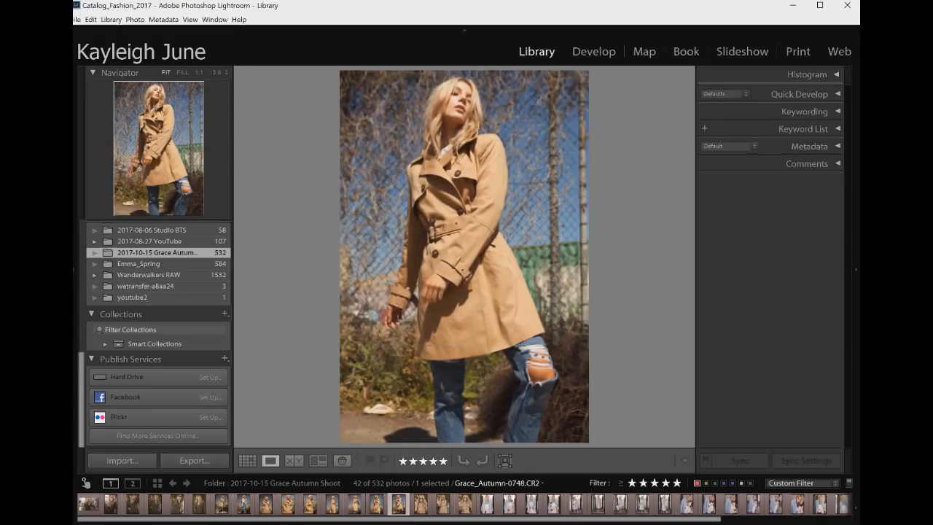
pyautogui.press('Right')
pyautogui.press('Right')
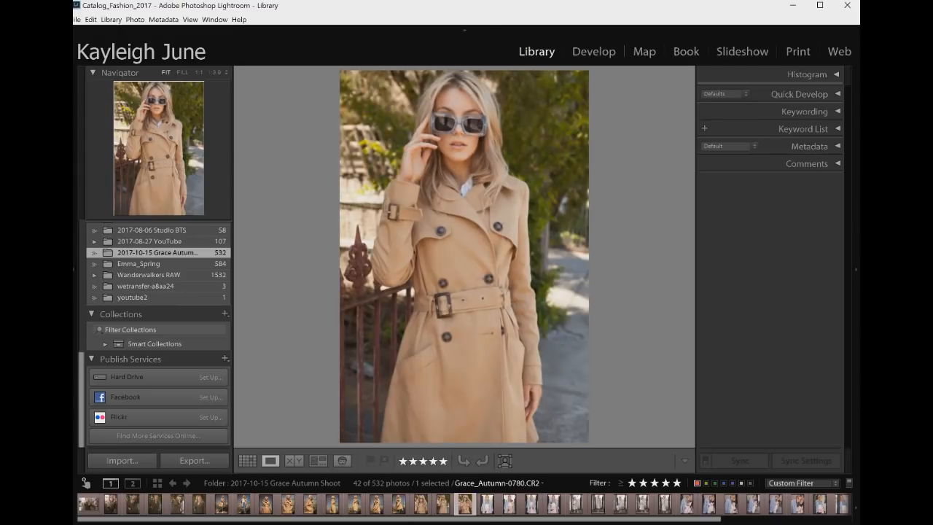
pyautogui.press('Right')
pyautogui.press('Right')
pyautogui.press('Right')
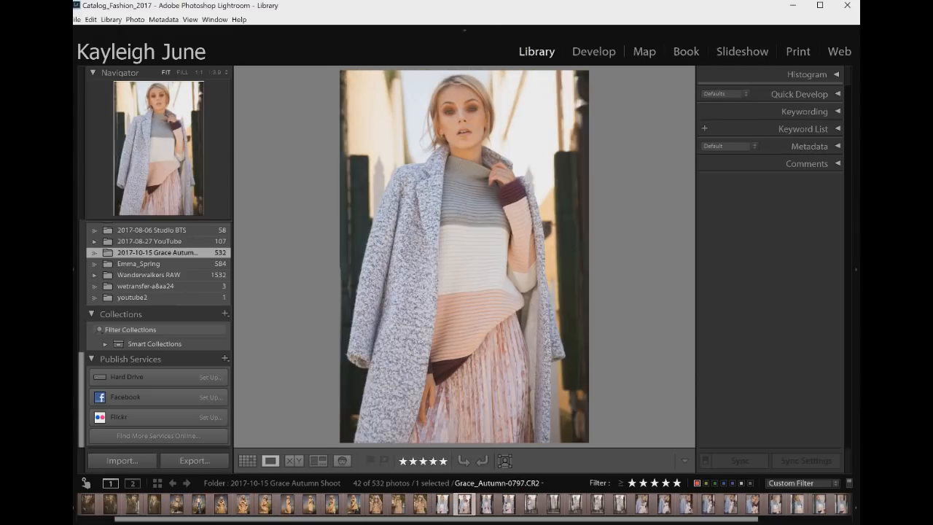
pyautogui.press('Right')
pyautogui.press('Right')
pyautogui.press('Right')
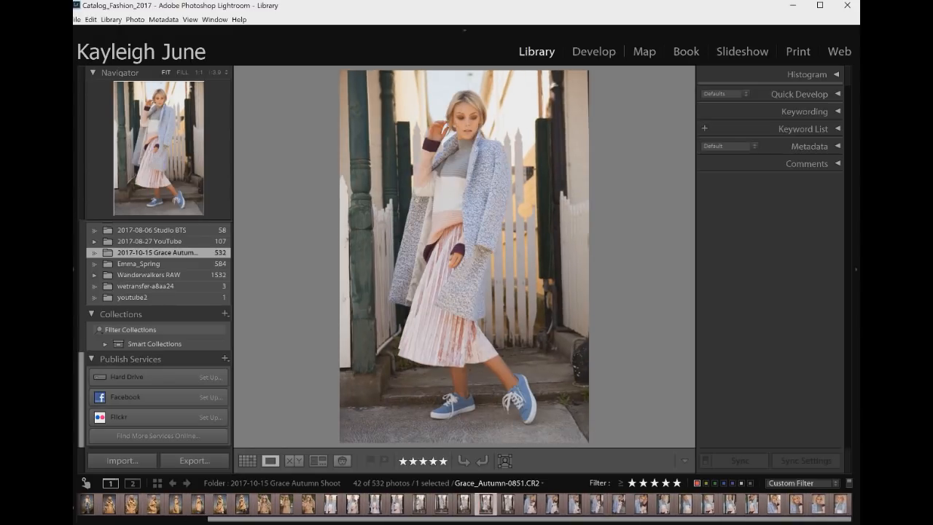
pyautogui.press('Right')
pyautogui.press('Right')
pyautogui.press('Right')
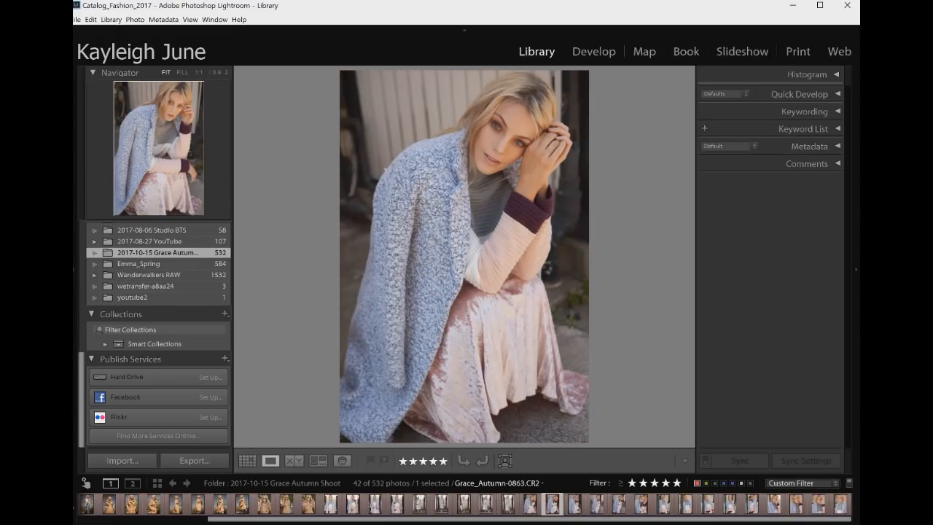
pyautogui.press('Right')
pyautogui.press('Right')
pyautogui.press('Right')
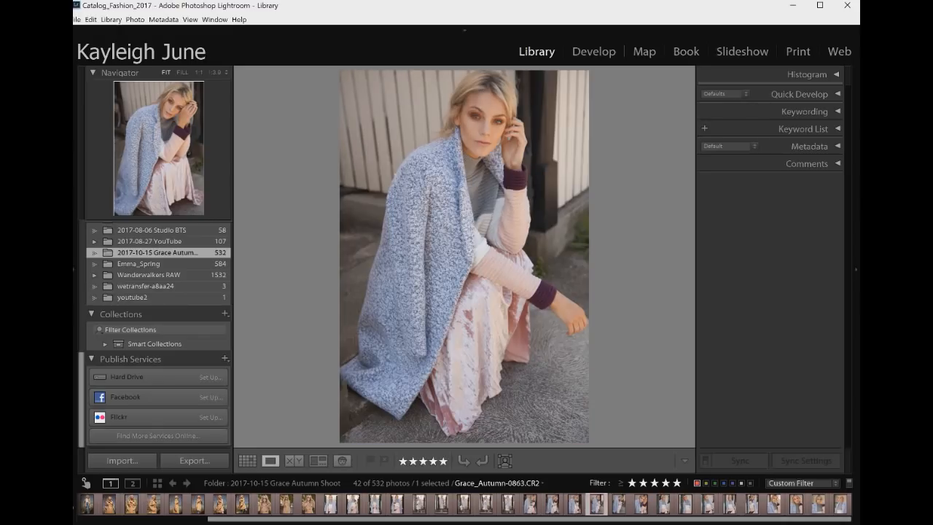
pyautogui.press('Right')
pyautogui.press('Right')
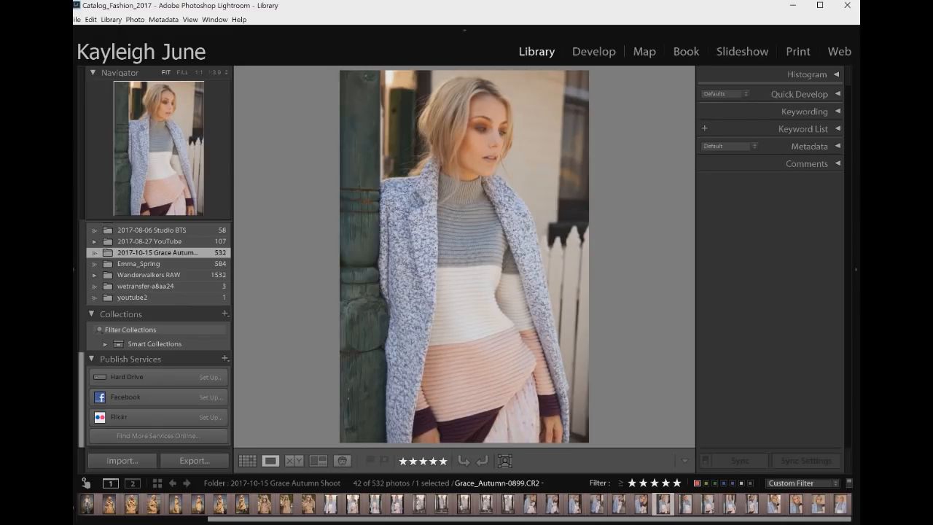
pyautogui.press('Right')
pyautogui.press('Right')
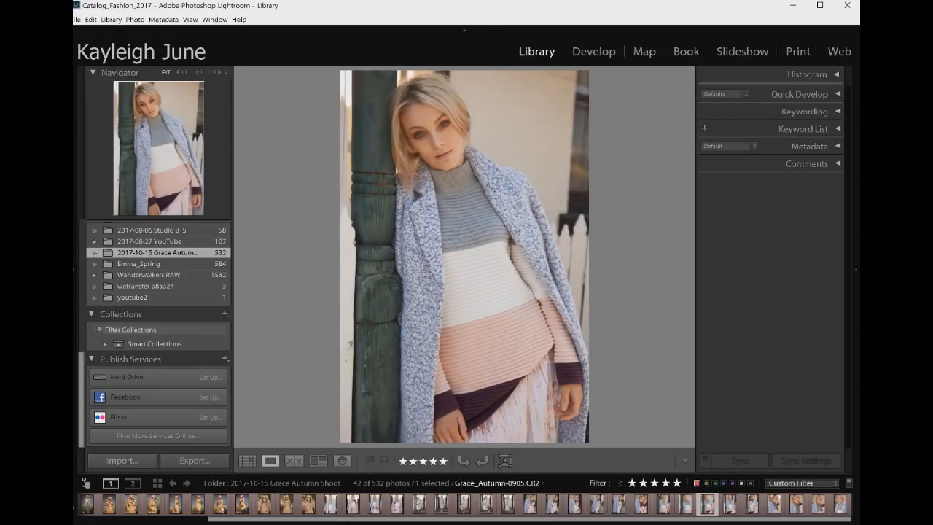
pyautogui.press('Right')
pyautogui.press('Right')
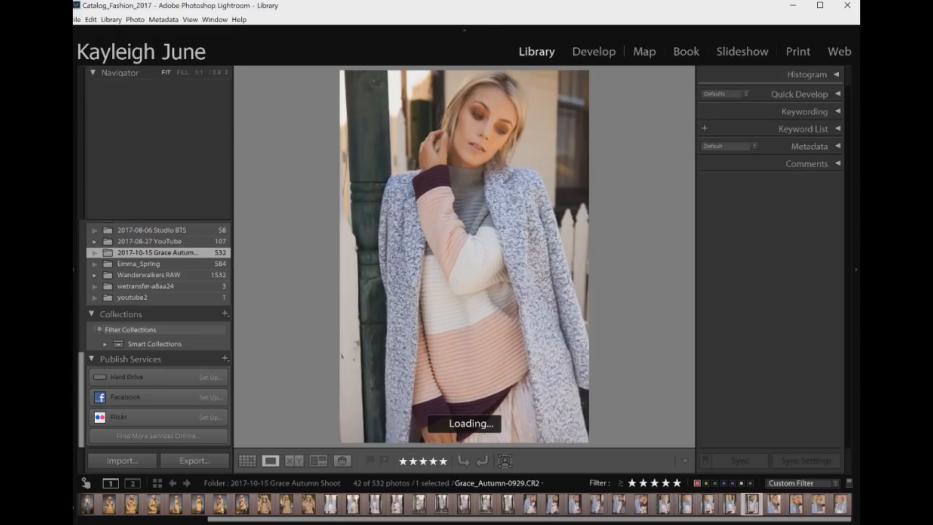
pyautogui.press('Right')
pyautogui.press('Right')
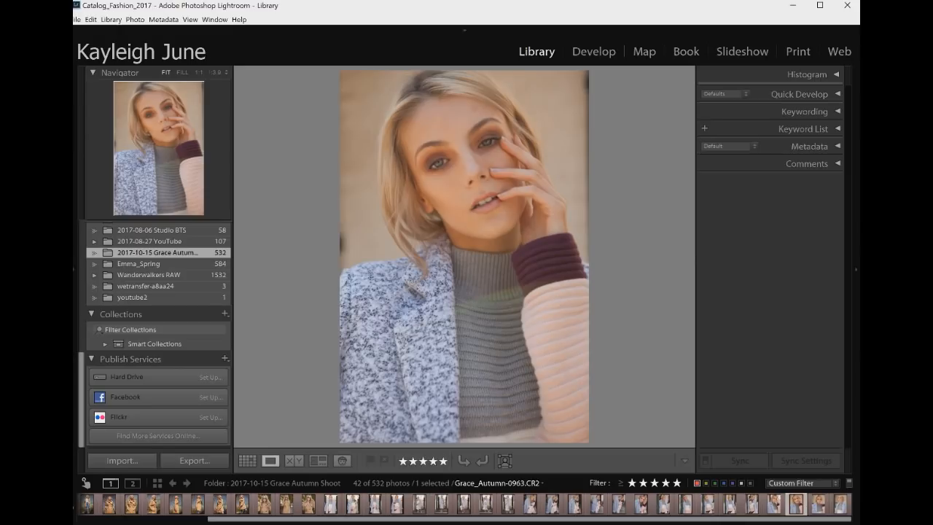
pyautogui.press('Right')
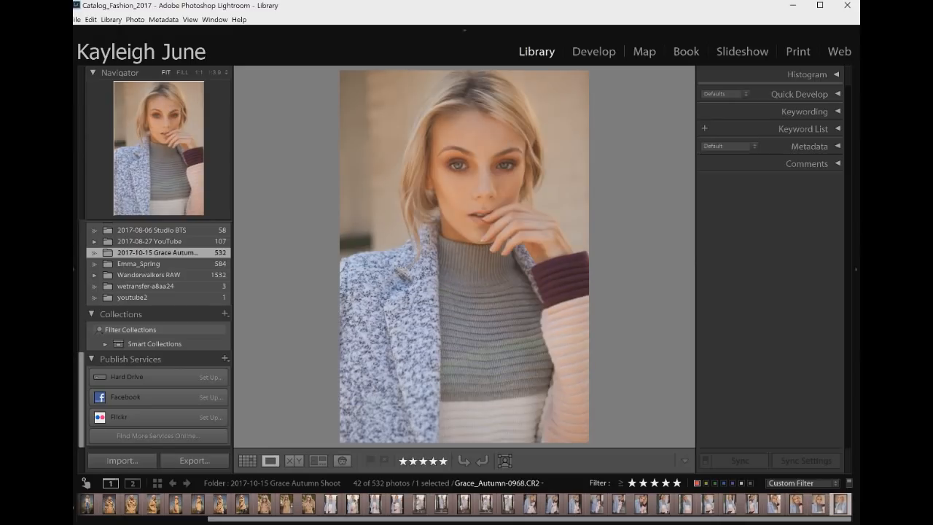
pyautogui.press('Right')
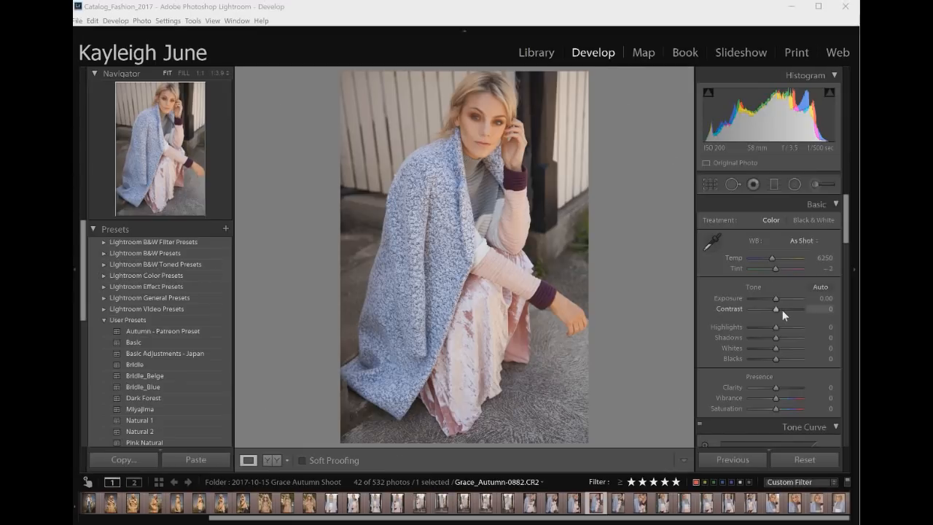
# Set the white balance of Grace_Autumn-0882 to Temp 5793 and Tint -12
pyautogui.moveTo(782, 309)
pyautogui.mouseDown()
pyautogui.moveTo(778, 299)
pyautogui.moveTo(781, 309)
pyautogui.mouseUp()
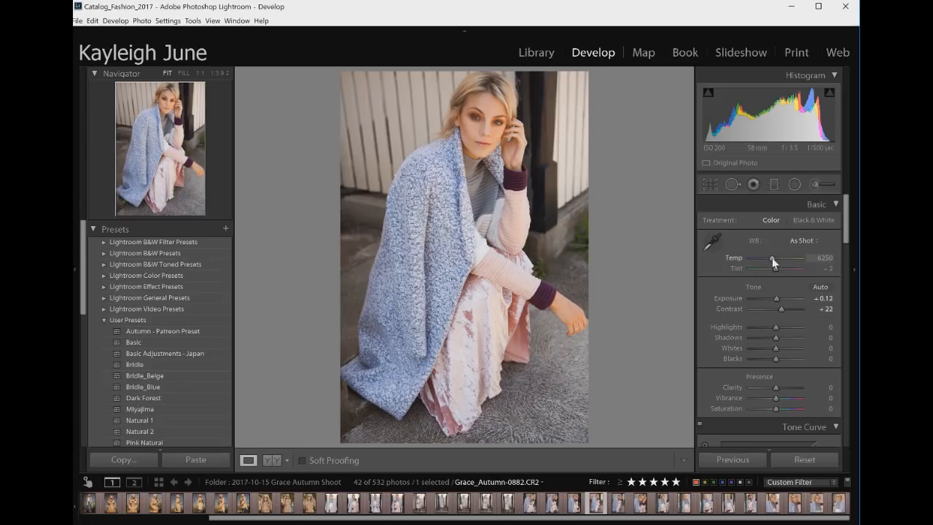
pyautogui.moveTo(772, 257); pyautogui.dragTo(771, 268)
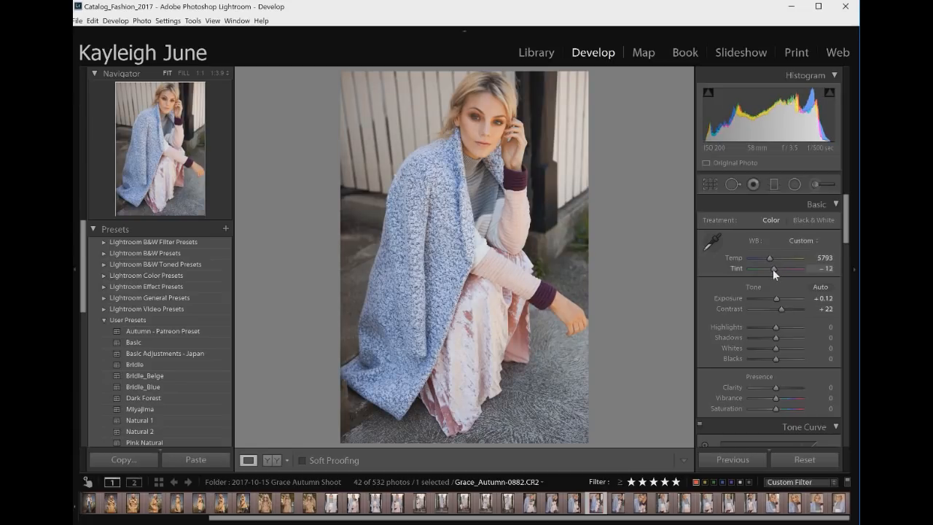
# Set Clarity to +9 and lower Contrast to +15
pyautogui.moveTo(776, 387); pyautogui.dragTo(777, 386)
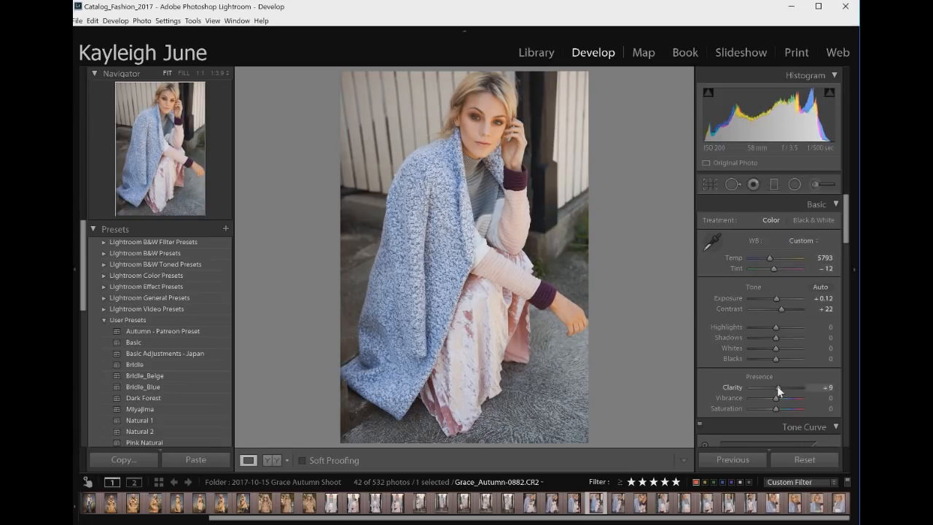
pyautogui.moveTo(776, 348); pyautogui.dragTo(780, 310)
# Set Highlights to +2 and Whites to +9
pyautogui.moveTo(846, 239); pyautogui.dragTo(849, 353)
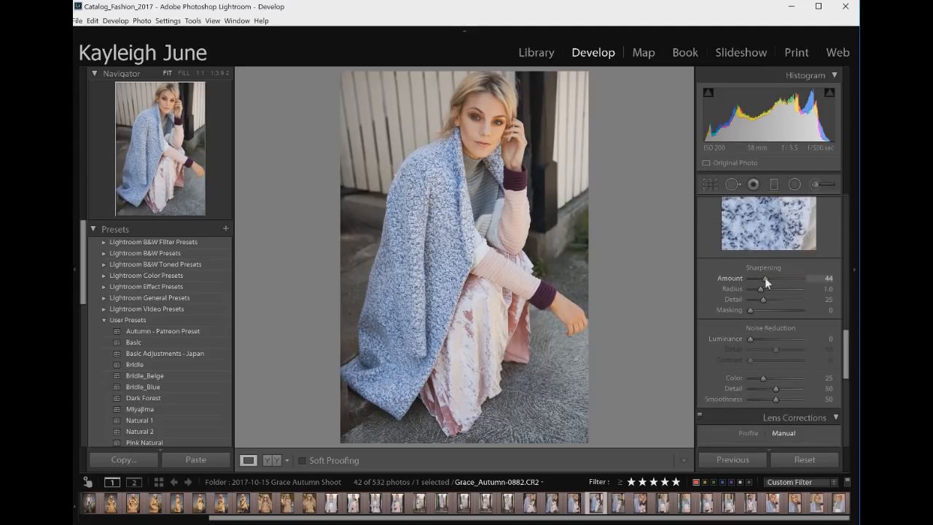
pyautogui.scroll(10, 827, 238)
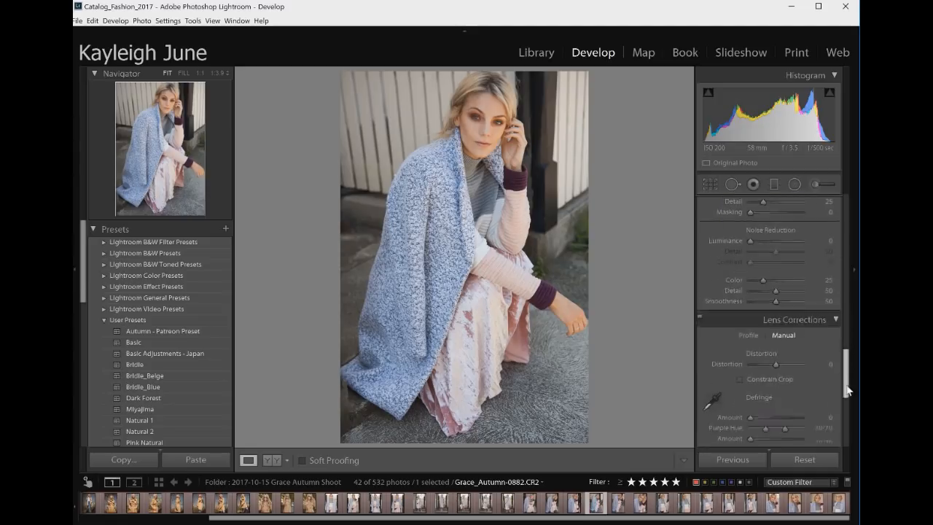
pyautogui.scroll(4, 827, 238)
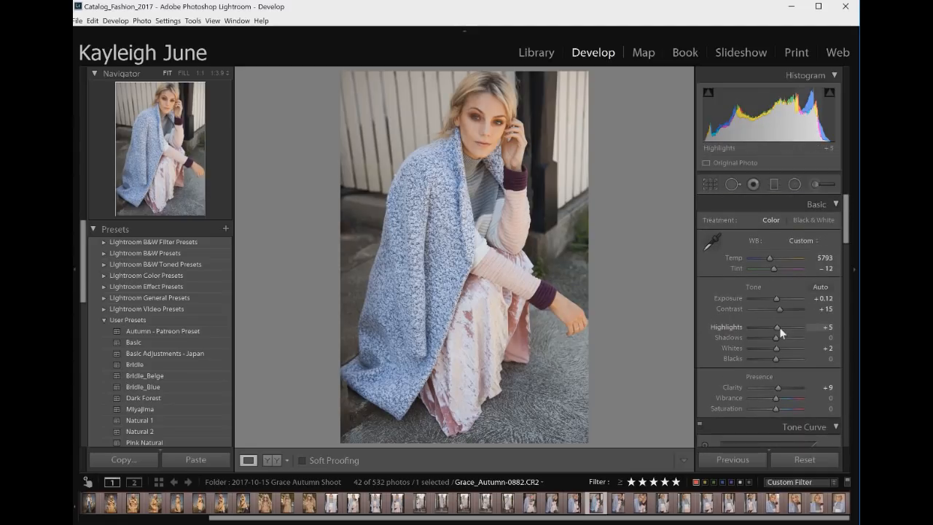
pyautogui.moveTo(783, 326); pyautogui.dragTo(782, 348)
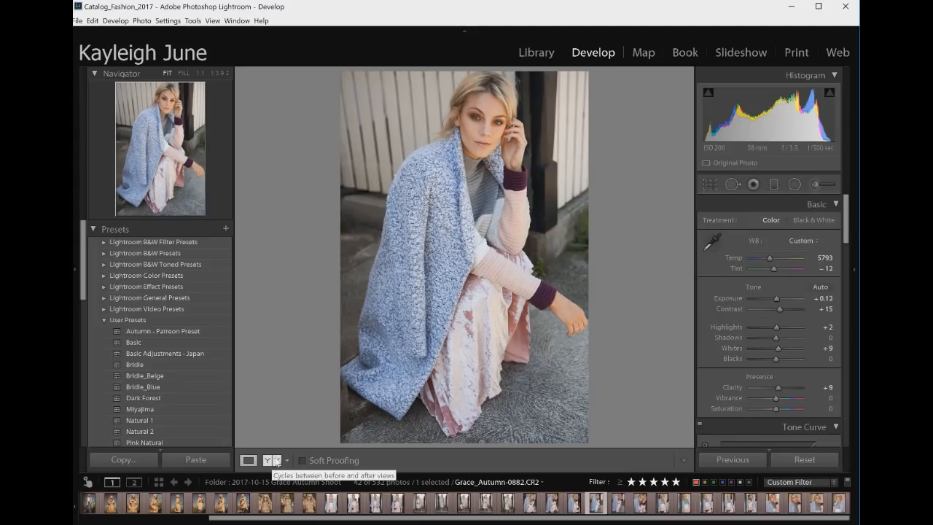
# Compare the edit in before/after view, return to single view, and set Shadows to +6
pyautogui.click(266, 461)
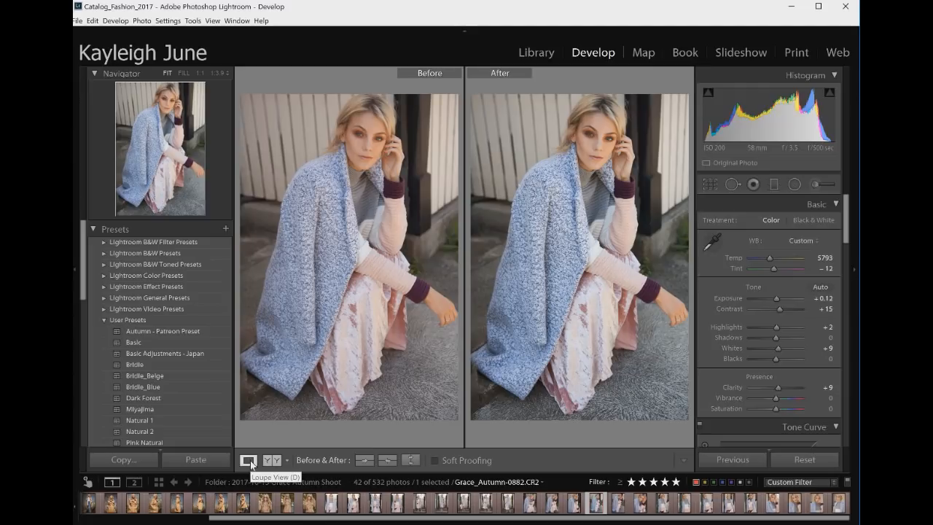
pyautogui.click(248, 461)
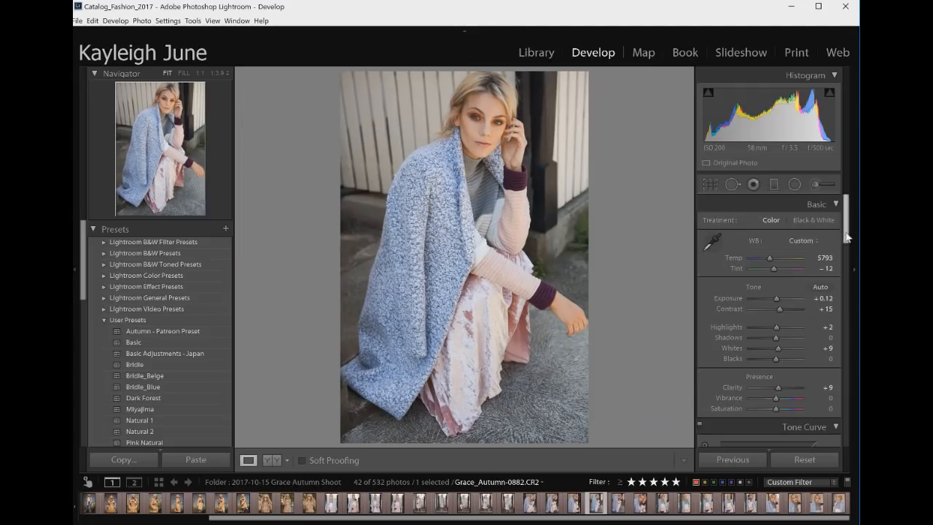
pyautogui.moveTo(776, 338)
pyautogui.mouseDown()
pyautogui.moveTo(786, 336)
pyautogui.moveTo(778, 337)
pyautogui.mouseUp()
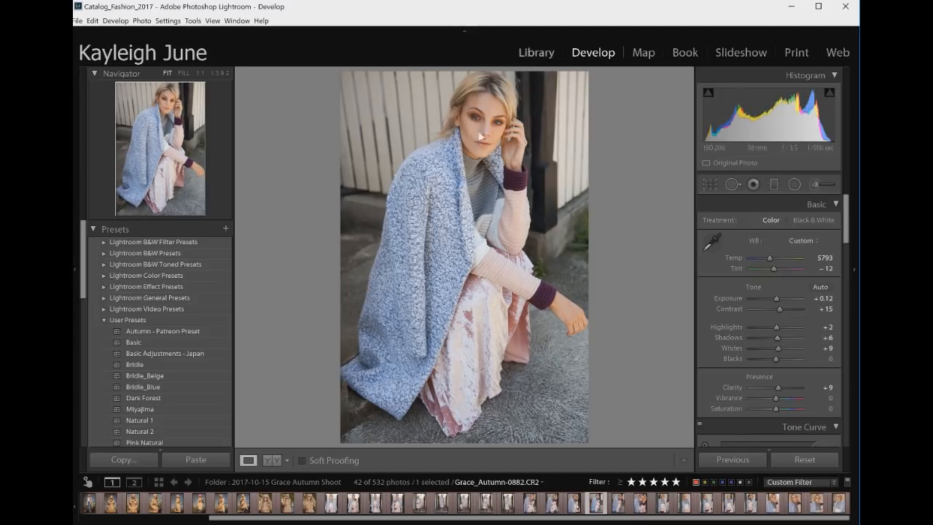
# Switch to photo Grace_Autumn-0891 and set its Contrast to +10
pyautogui.click(639, 503)
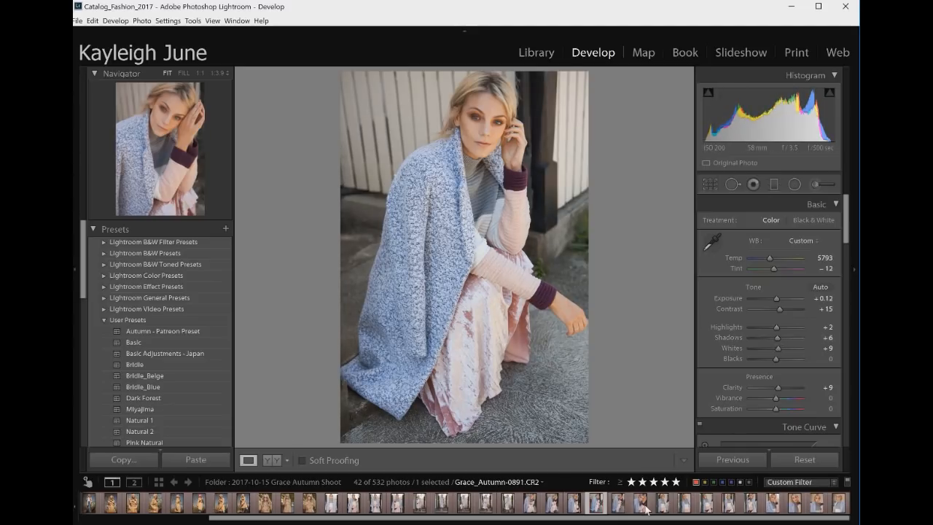
pyautogui.click(777, 507)
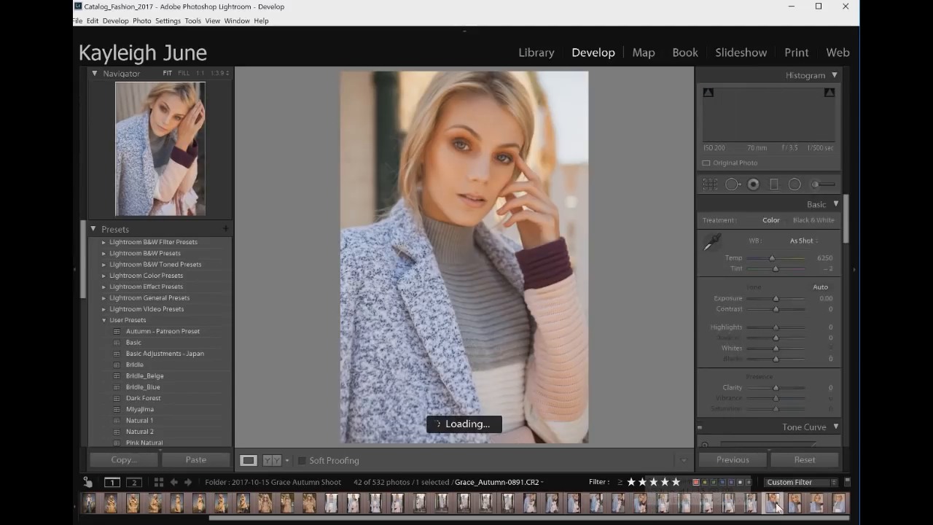
pyautogui.click(798, 511)
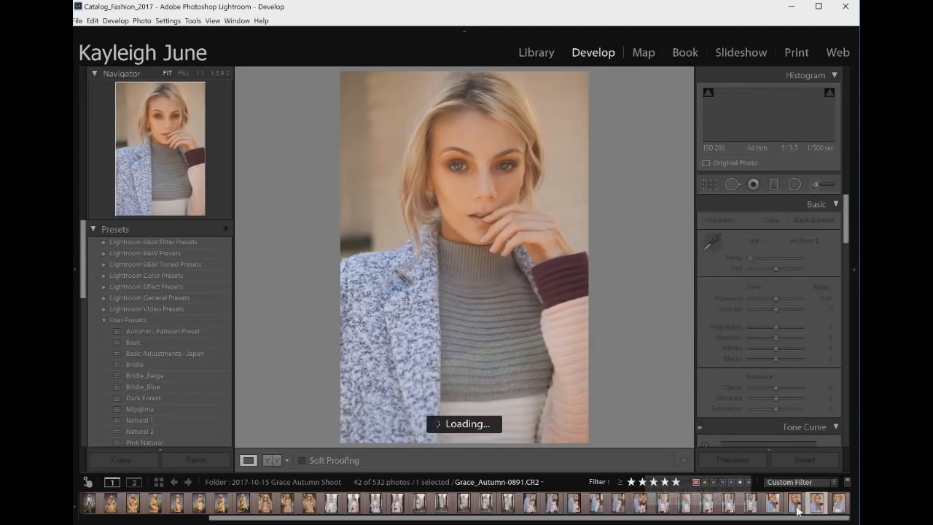
pyautogui.press('Right')
pyautogui.click(640, 503)
pyautogui.moveTo(780, 297); pyautogui.dragTo(783, 309)
# Set Clarity to +9 and the white balance to Temp 6023 and Tint -9
pyautogui.moveTo(775, 387); pyautogui.dragTo(778, 386)
pyautogui.moveTo(771, 258); pyautogui.dragTo(774, 267)
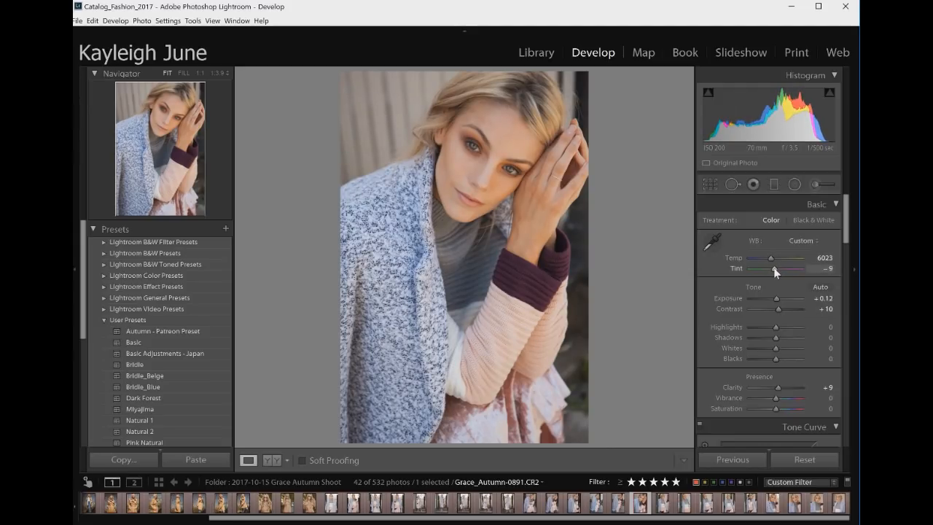
# Set Highlights to +22, Whites to +1, and Sharpening Amount to 34
pyautogui.moveTo(776, 325); pyautogui.dragTo(775, 348)
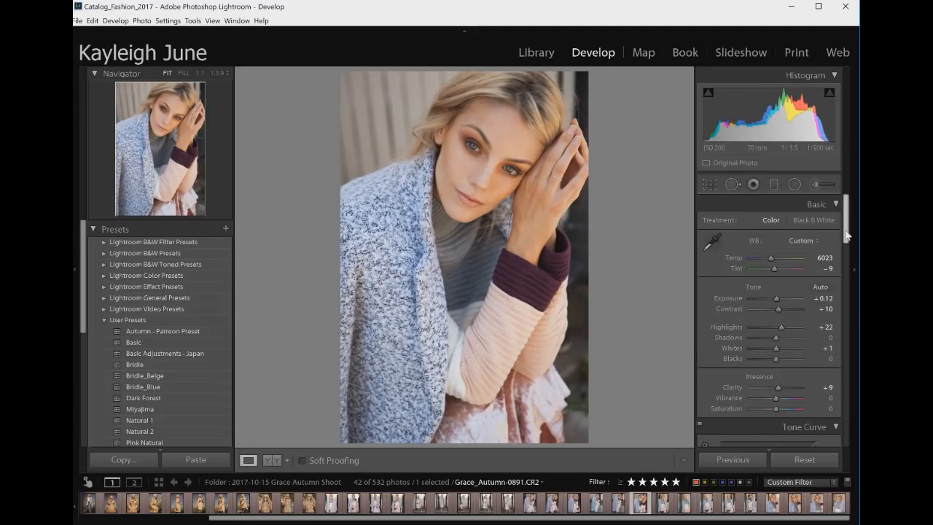
pyautogui.moveTo(849, 229); pyautogui.dragTo(847, 342)
pyautogui.moveTo(759, 400); pyautogui.dragTo(761, 400)
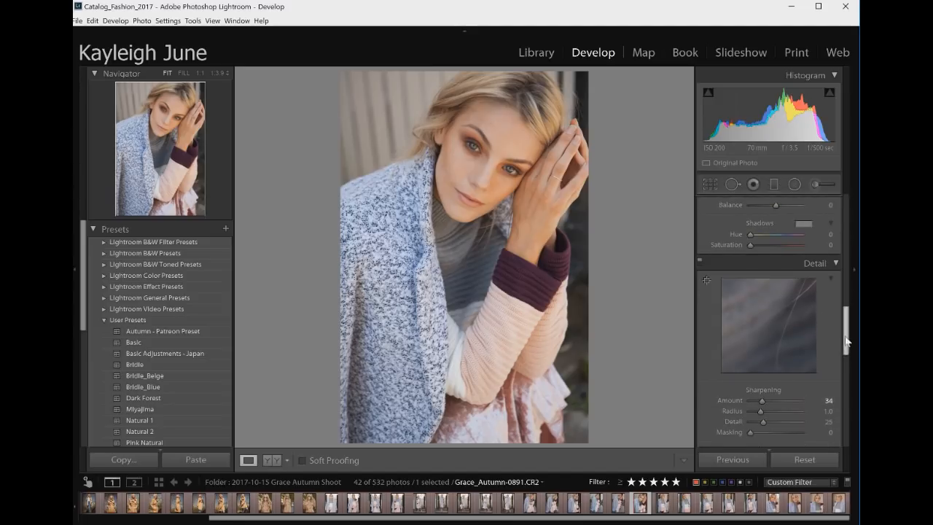
# Lower Temp to 5908 and compare the photo in before/after view
pyautogui.moveTo(847, 324); pyautogui.dragTo(831, 207)
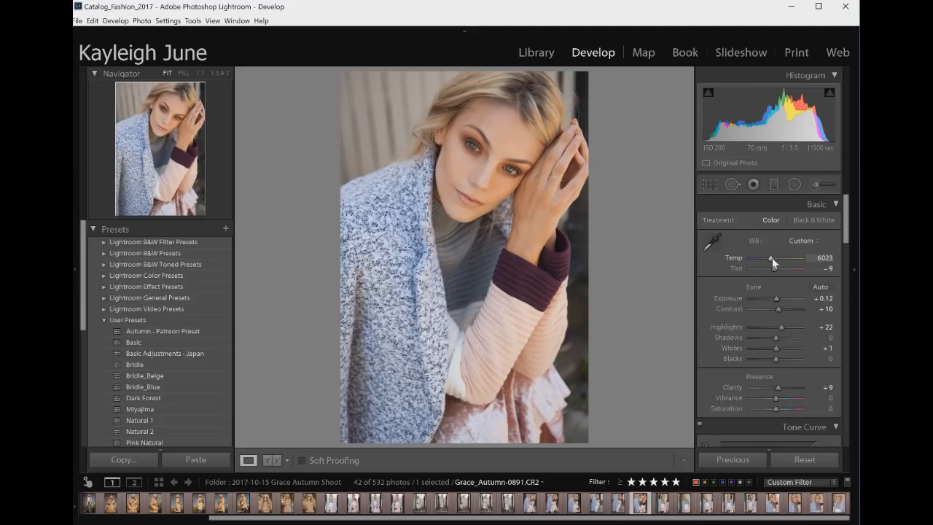
pyautogui.moveTo(766, 258); pyautogui.dragTo(771, 259)
pyautogui.click(272, 460)
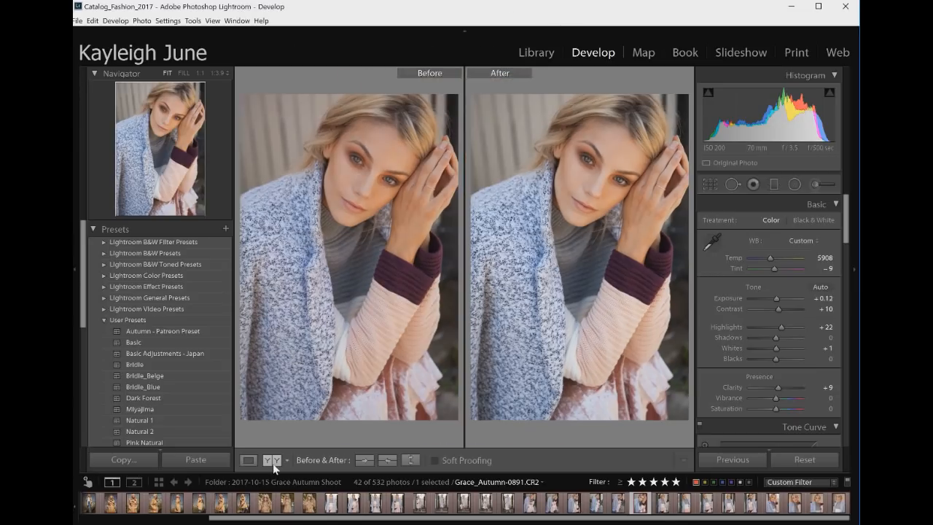
# Compare the edited photo in split before/after view, then return to the single-photo view
pyautogui.click(274, 460)
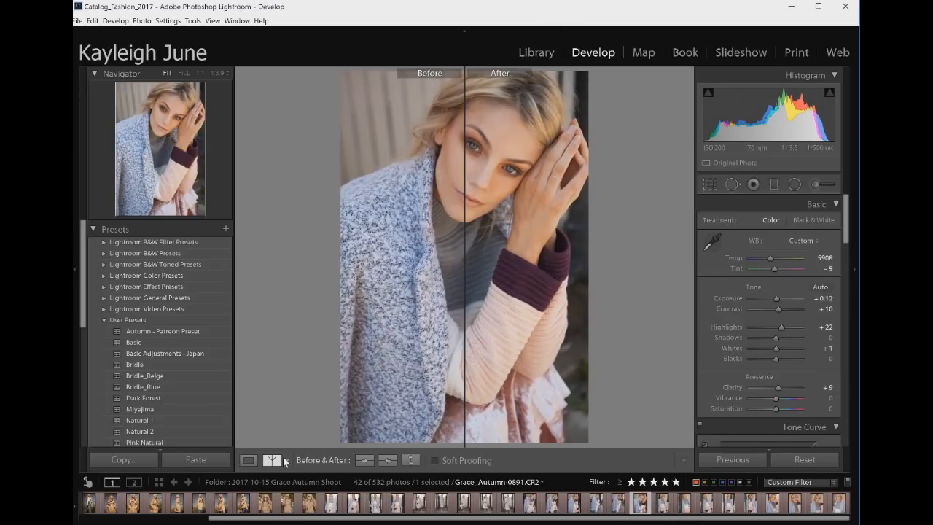
pyautogui.click(271, 460)
pyautogui.click(248, 460)
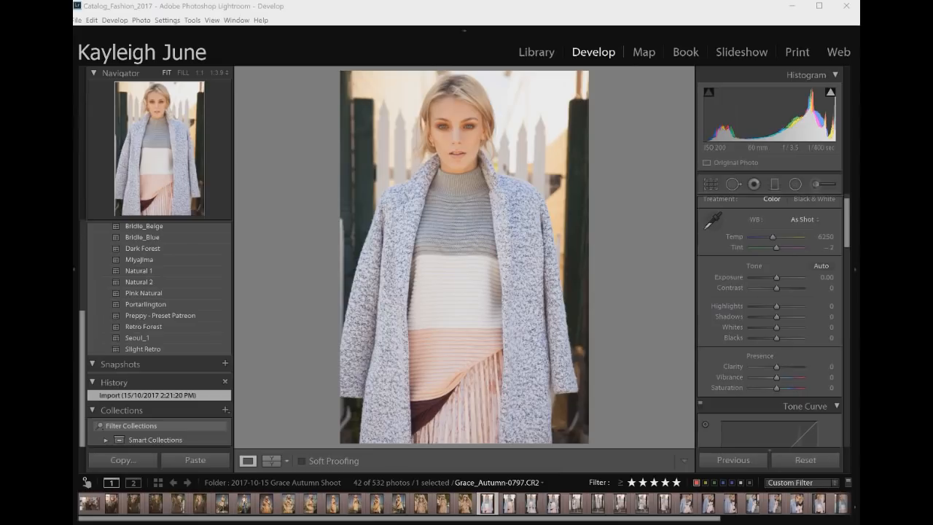
# On photo Grace_Autumn-0797, set Contrast to +29 and Clarity to +14
pyautogui.moveTo(783, 289); pyautogui.dragTo(784, 287)
pyautogui.moveTo(776, 366); pyautogui.dragTo(781, 367)
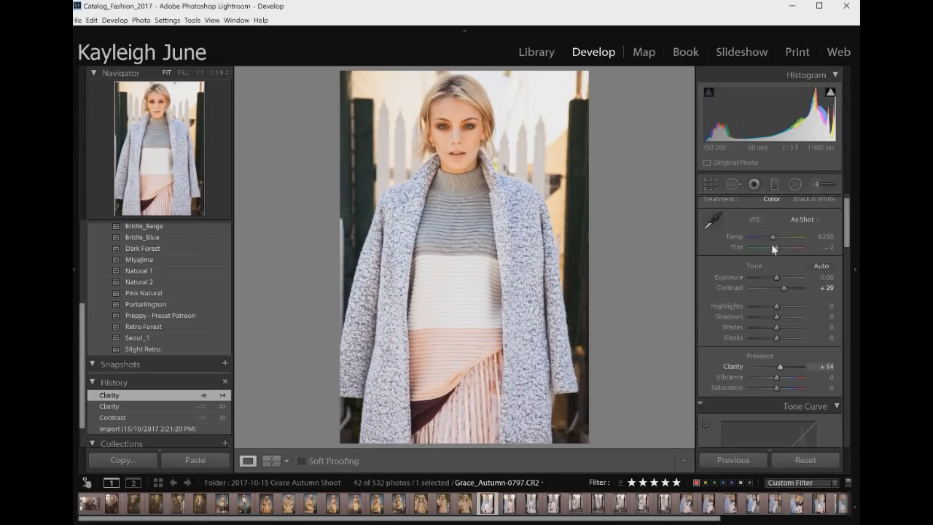
# Set the white balance to Temp 5851 and Tint -12, and rebalance Contrast and Highlights
pyautogui.moveTo(772, 237)
pyautogui.mouseDown()
pyautogui.moveTo(774, 247)
pyautogui.moveTo(771, 236)
pyautogui.mouseUp()
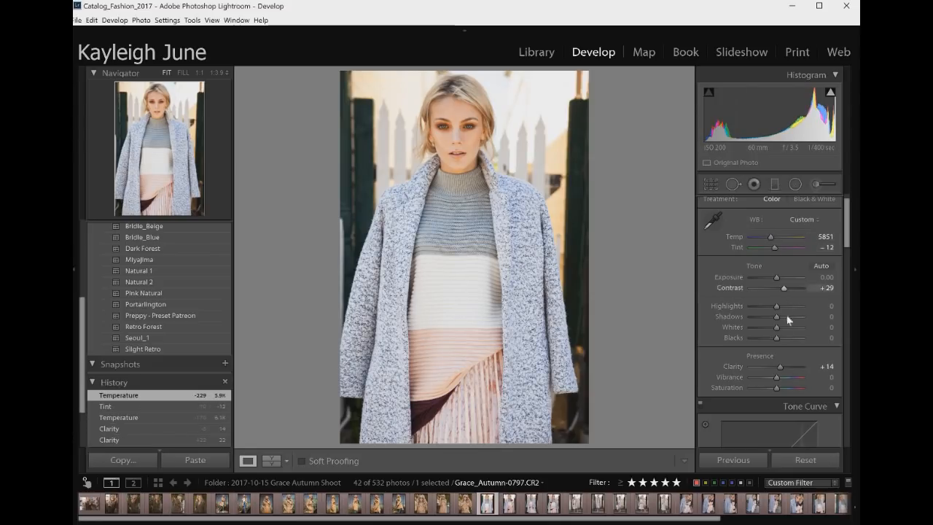
pyautogui.moveTo(783, 288); pyautogui.dragTo(782, 304)
# In the HSL saturation controls, set Green Saturation to -30
pyautogui.moveTo(847, 233); pyautogui.dragTo(856, 274)
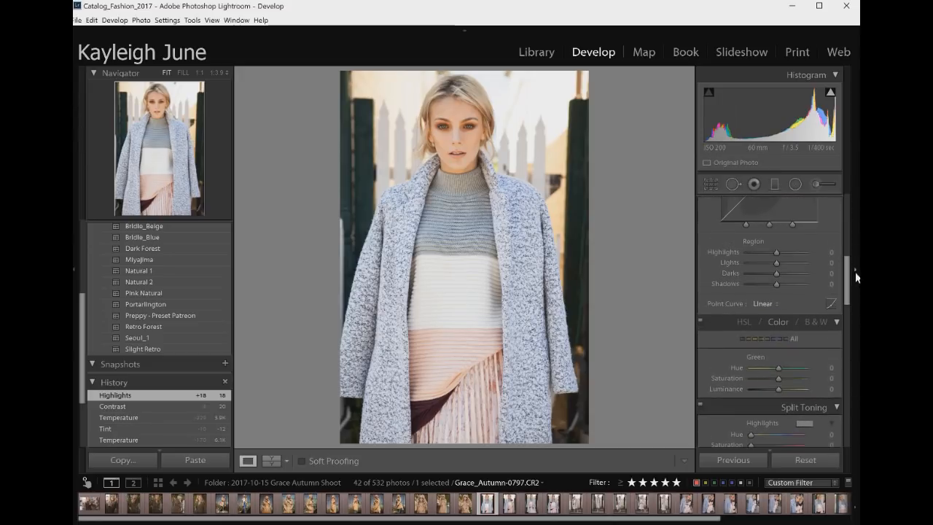
pyautogui.click(744, 322)
pyautogui.click(751, 340)
pyautogui.moveTo(779, 399); pyautogui.dragTo(771, 400)
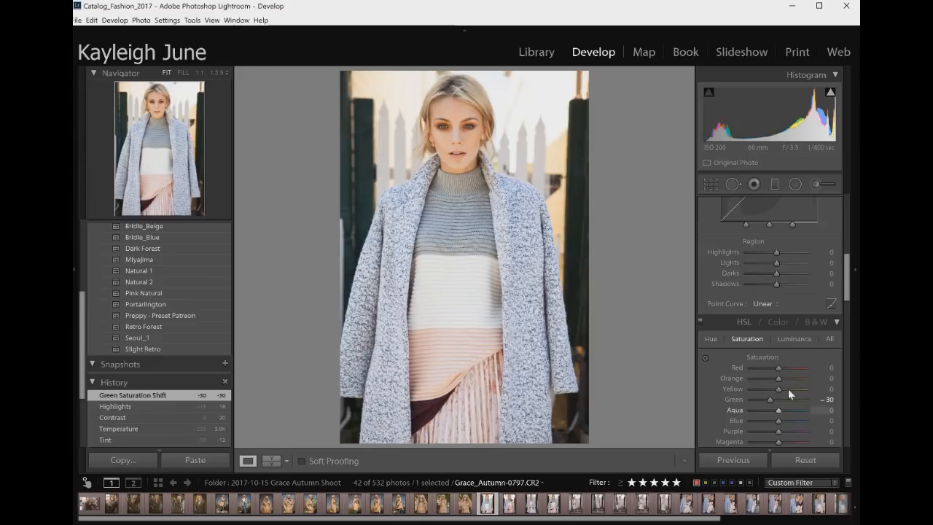
# Slightly reduce the Orange, Yellow and Red saturation
pyautogui.scroll(-1, 780, 330)
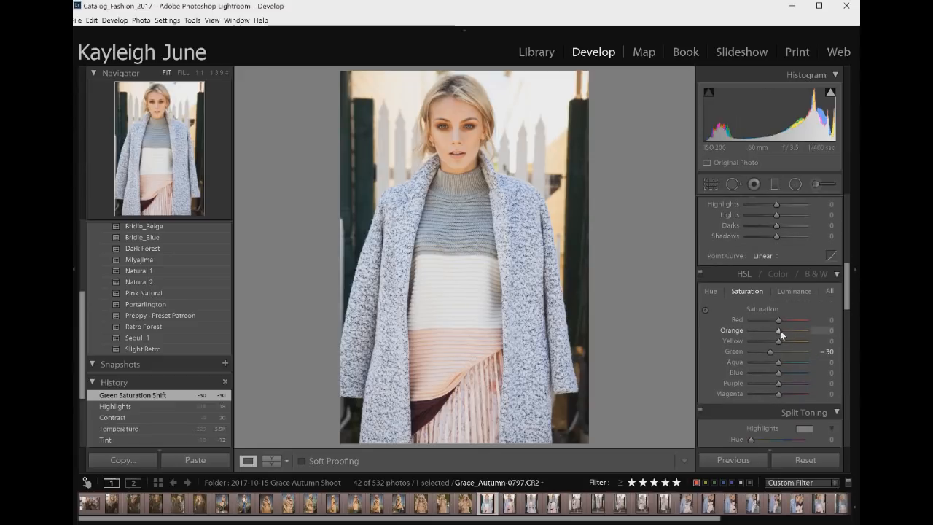
pyautogui.moveTo(775, 331); pyautogui.dragTo(777, 337)
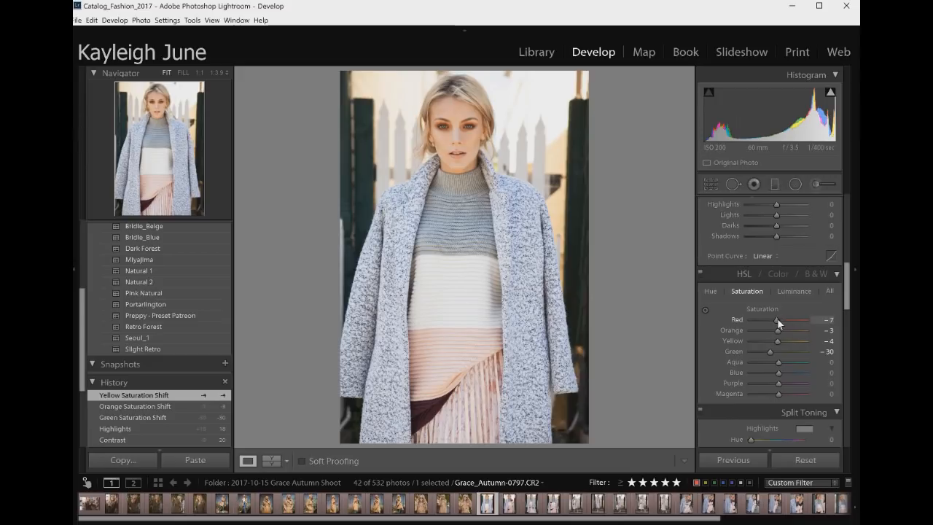
pyautogui.moveTo(779, 319); pyautogui.dragTo(749, 320)
# In the HSL hue controls, set Red Hue to -34 and Aqua Hue to -20
pyautogui.click(713, 288)
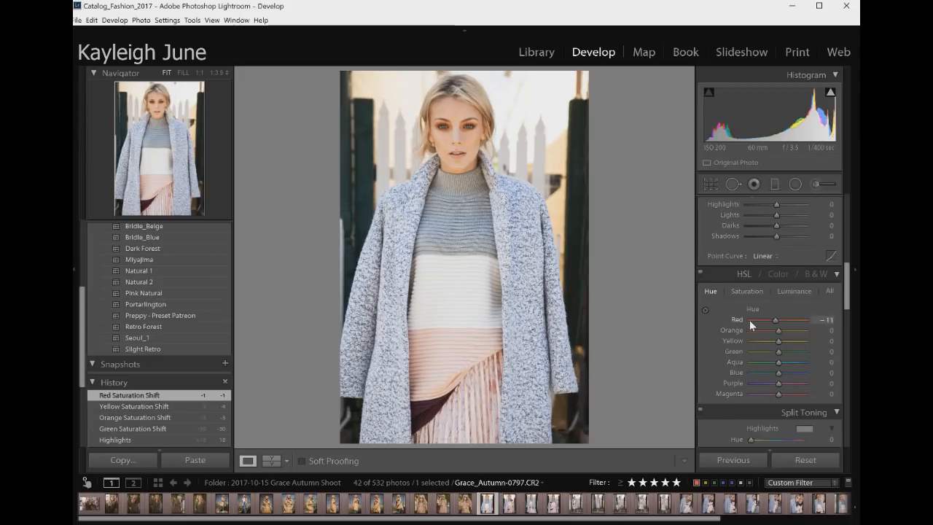
pyautogui.moveTo(836, 317); pyautogui.dragTo(767, 318)
pyautogui.moveTo(777, 362)
pyautogui.mouseDown()
pyautogui.moveTo(746, 367)
pyautogui.moveTo(811, 361)
pyautogui.moveTo(774, 366)
pyautogui.mouseUp()
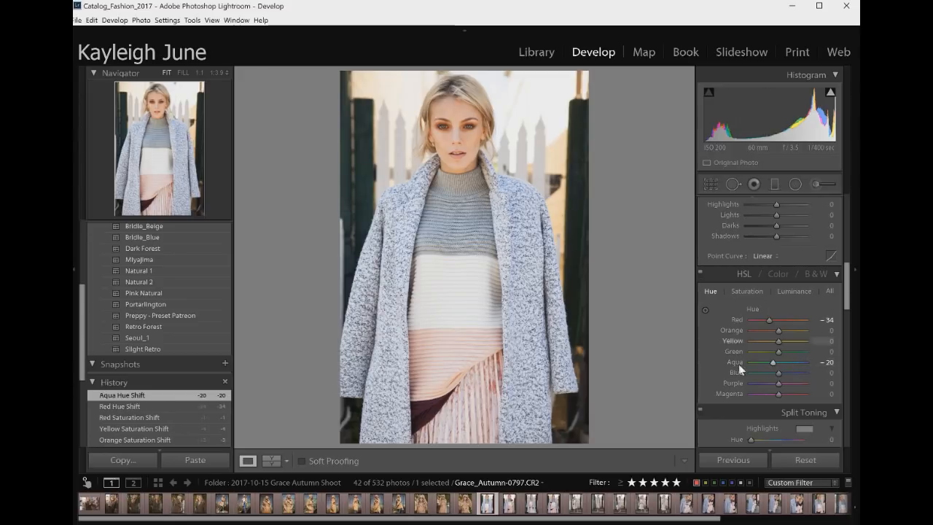
# Try a split-toning highlight tint, picking hue 37, and set its saturation back to 0
pyautogui.click(776, 272)
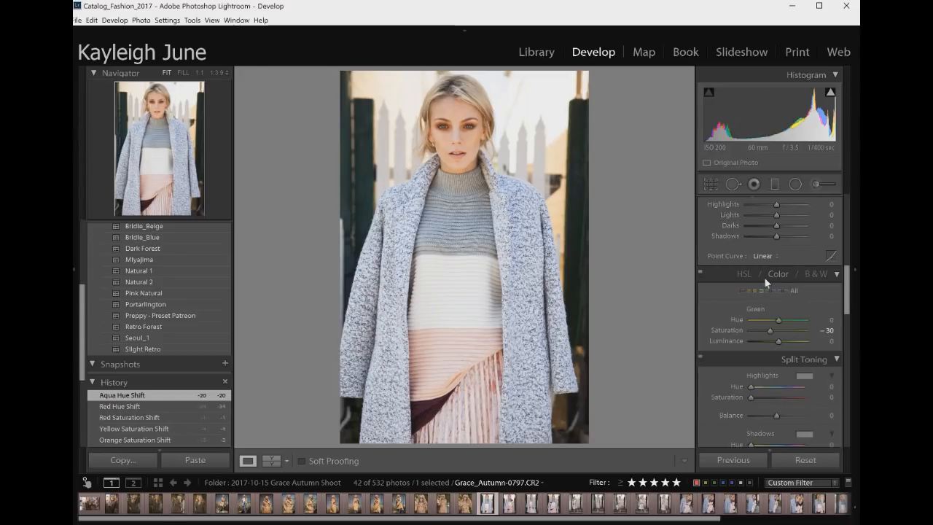
pyautogui.click(803, 374)
pyautogui.click(731, 364)
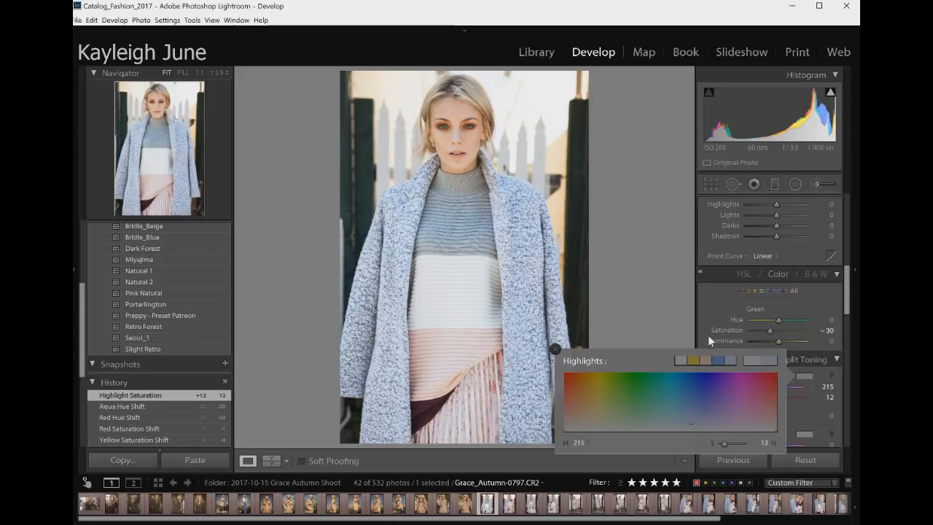
pyautogui.click(718, 363)
pyautogui.click(704, 360)
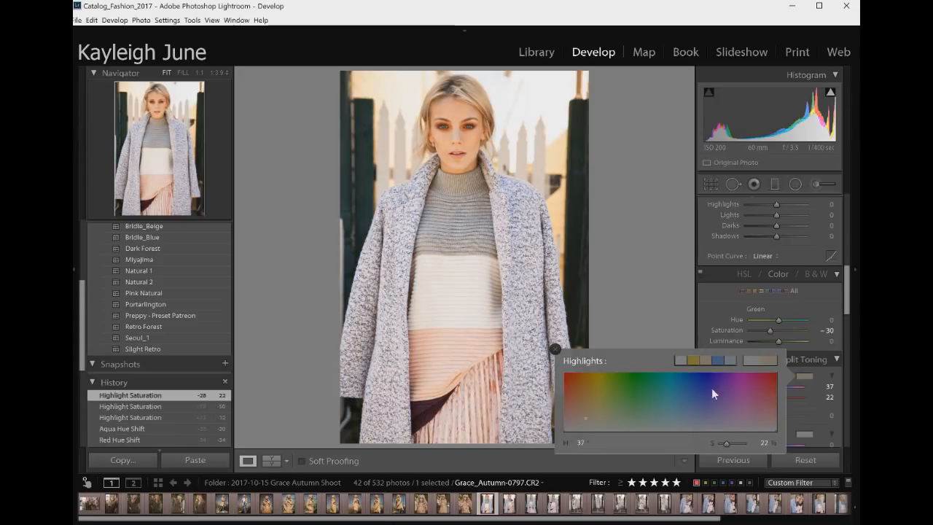
pyautogui.moveTo(722, 444); pyautogui.dragTo(717, 445)
pyautogui.click(812, 373)
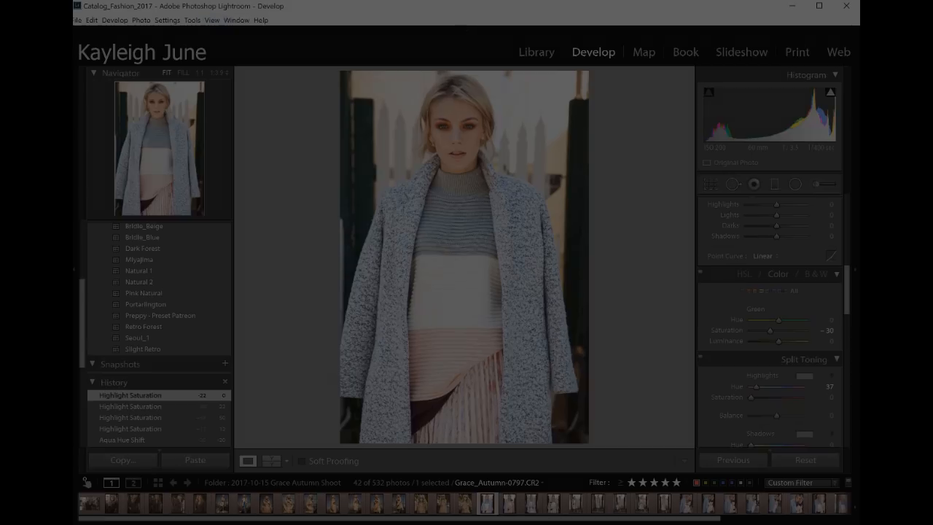